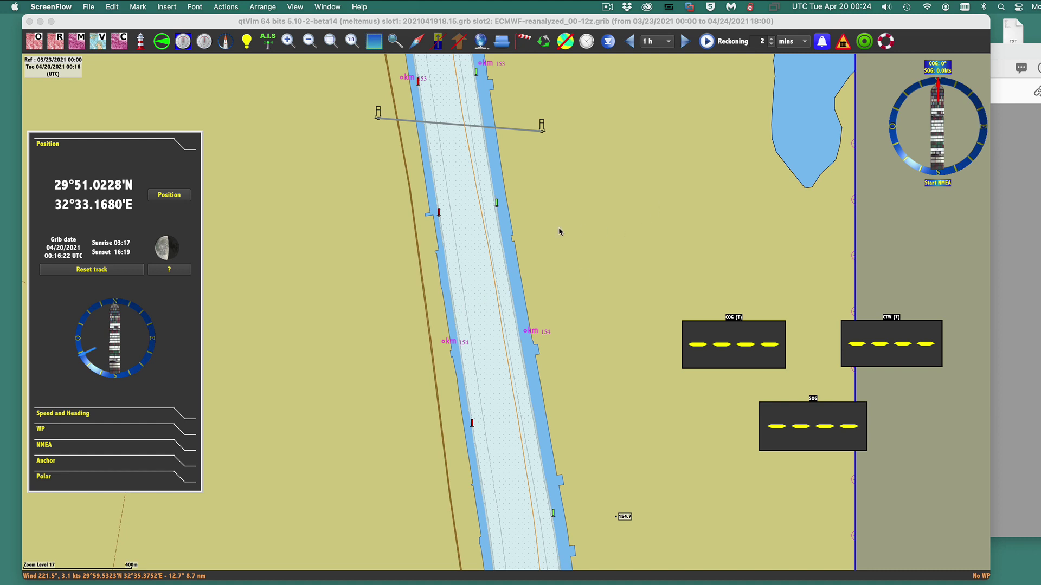
Inspect the canal stretch near km 154 on the chart, and switch to Rules of Navigation.pdf in Acrobat.
{"action": "scroll", "coordinate": [558, 229], "scroll_direction": "up", "scroll_amount": 2}
{"action": "left_click", "coordinate": [611, 217]}
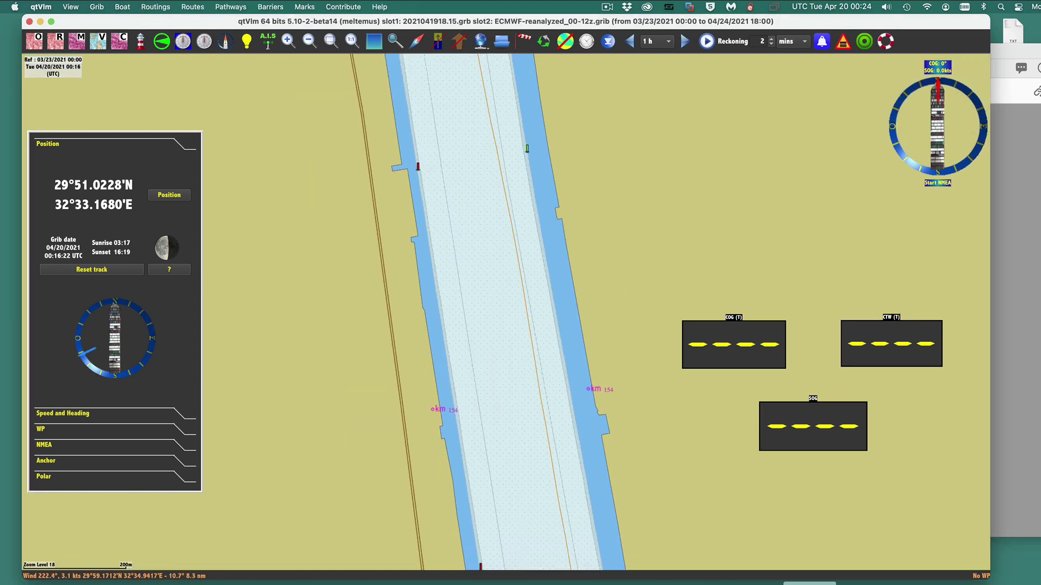
{"action": "key", "text": "super+Tab"}
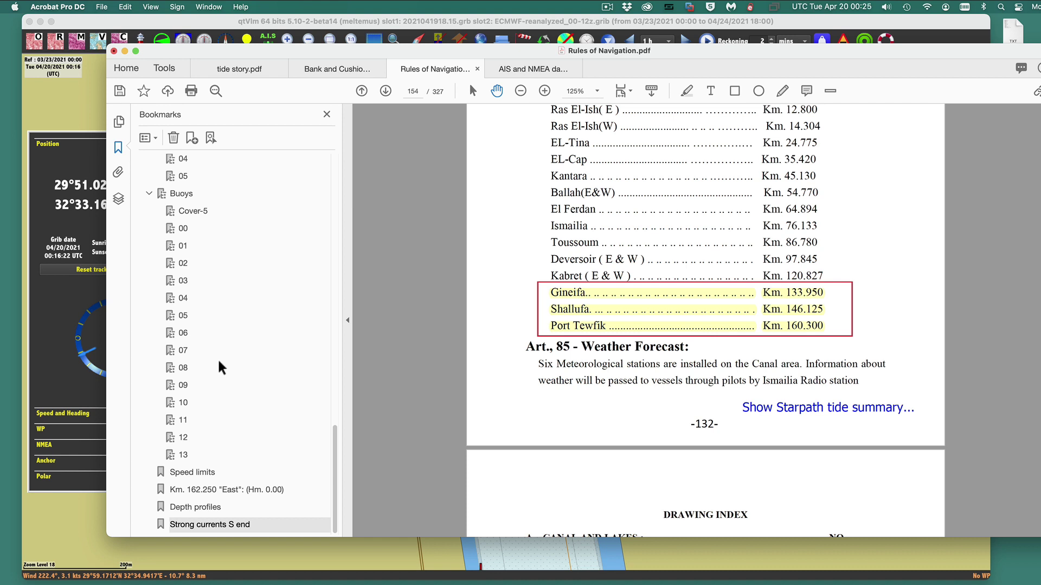
{"action": "scroll", "coordinate": [623, 348], "scroll_direction": "down", "scroll_amount": 1}
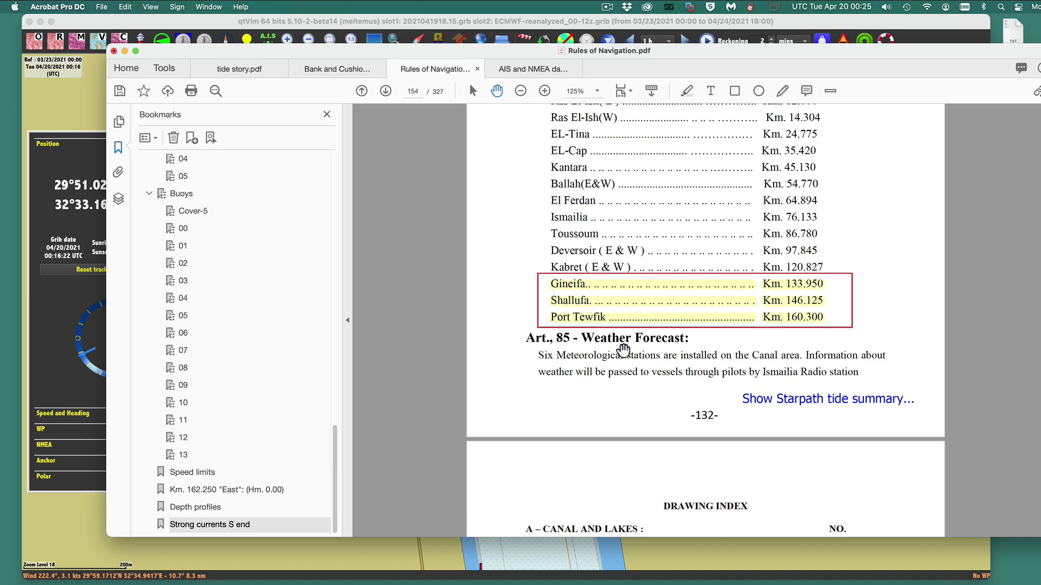
{"action": "scroll", "coordinate": [623, 349], "scroll_direction": "up", "scroll_amount": 1}
{"action": "scroll", "coordinate": [622, 349], "scroll_direction": "up", "scroll_amount": 1}
{"action": "scroll", "coordinate": [623, 347], "scroll_direction": "down", "scroll_amount": 8}
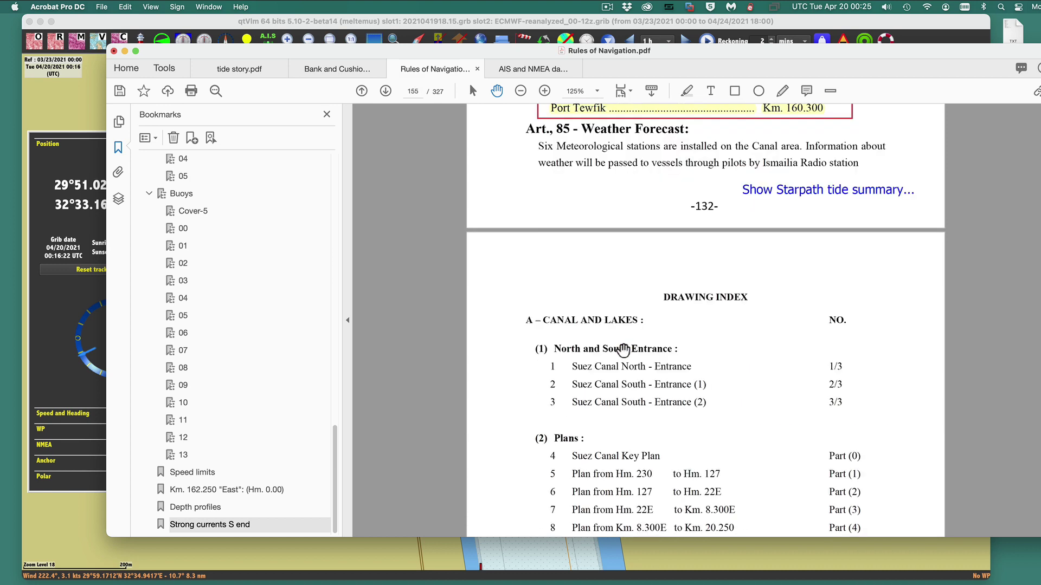
Go to the depth profiles in Rules of Navigation.pdf and examine the cross section at Km 154.724 - 157.550 (Curve).
{"action": "left_click", "coordinate": [187, 507]}
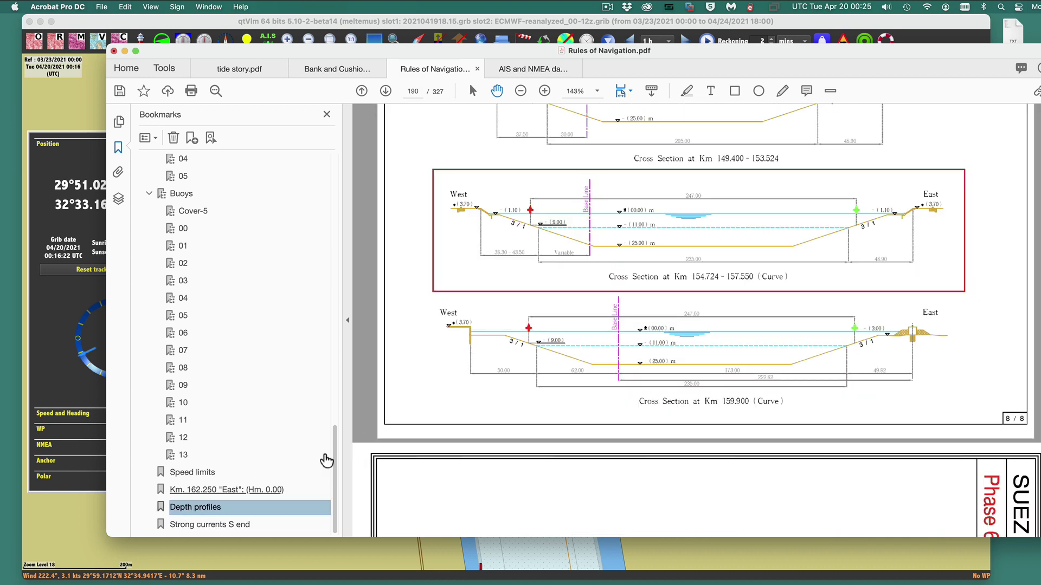
{"action": "scroll", "coordinate": [518, 344], "scroll_direction": "up", "scroll_amount": 10}
{"action": "scroll", "coordinate": [518, 345], "scroll_direction": "down", "scroll_amount": 6}
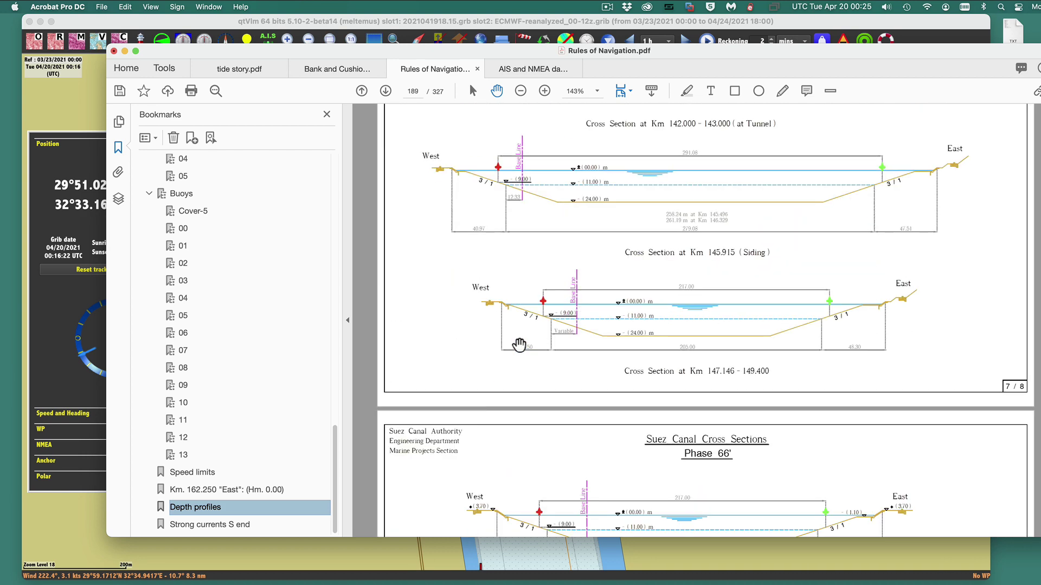
{"action": "scroll", "coordinate": [519, 345], "scroll_direction": "down", "scroll_amount": 5}
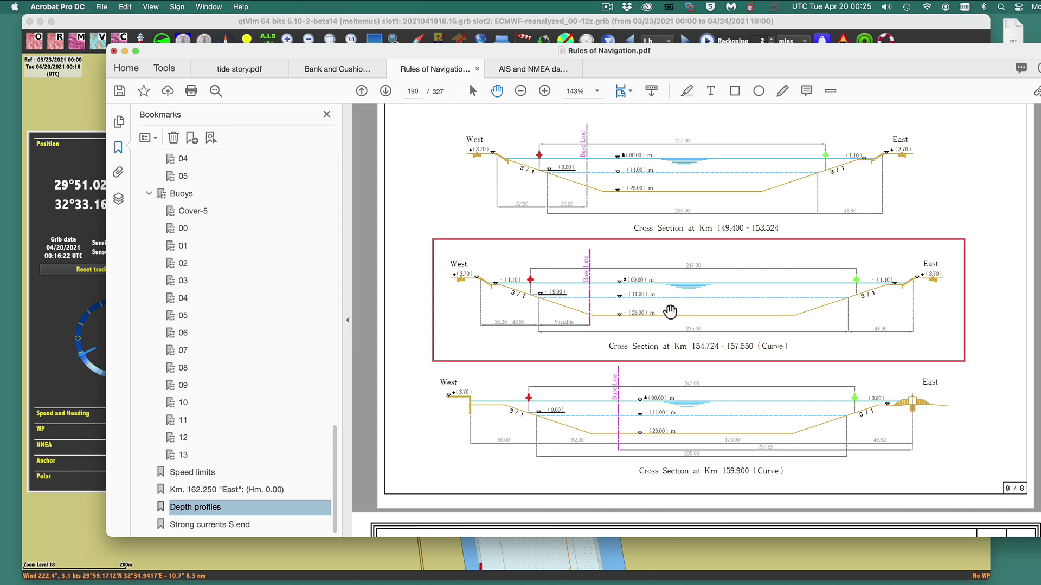
{"action": "scroll", "coordinate": [670, 311], "scroll_direction": "up", "scroll_amount": 2}
{"action": "scroll", "coordinate": [669, 312], "scroll_direction": "down", "scroll_amount": 1}
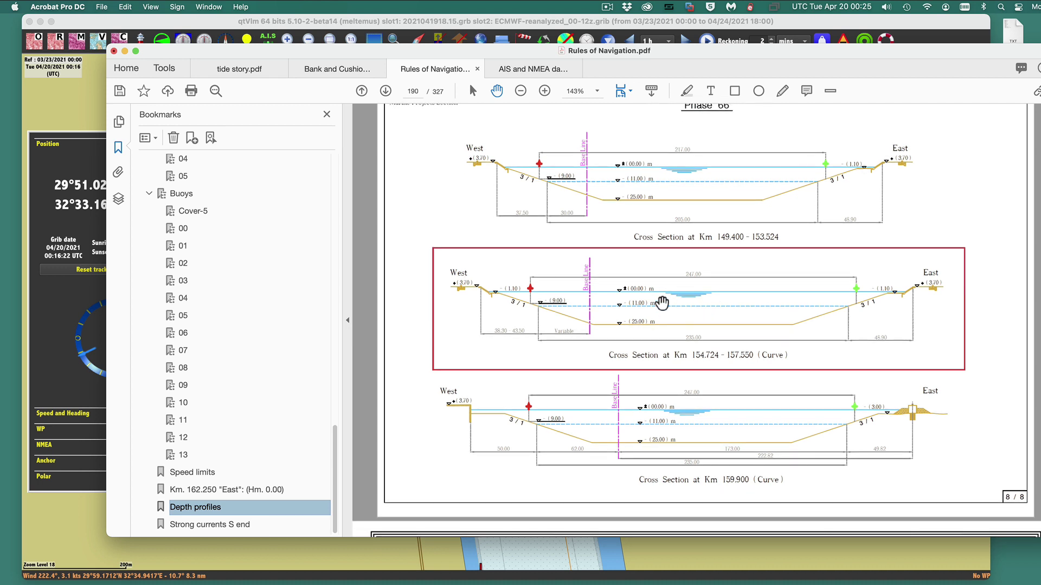
{"action": "scroll", "coordinate": [889, 383], "scroll_direction": "down", "scroll_amount": 1}
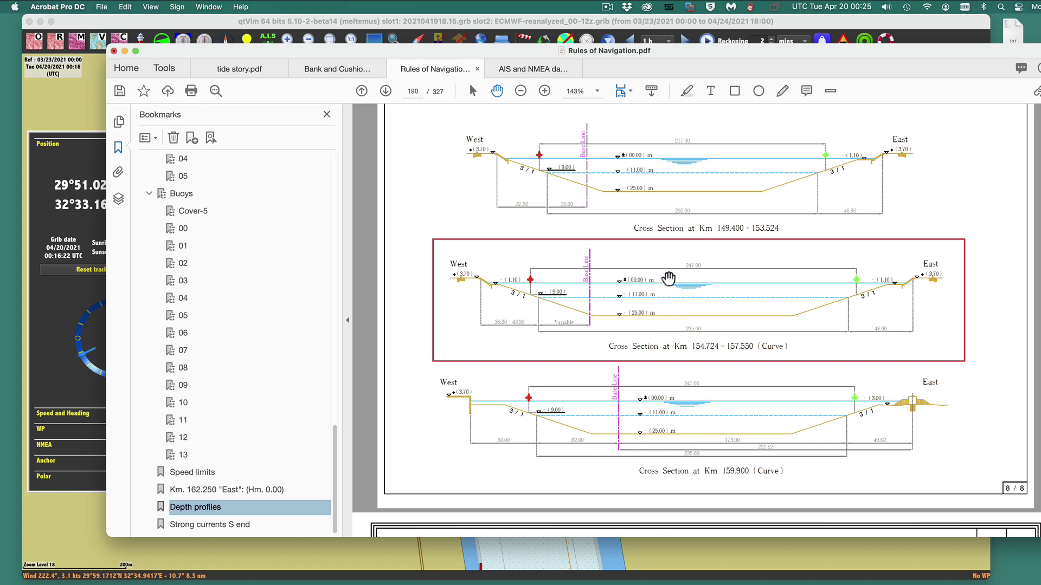
Switch back to qtVlm and view the depth zones across the canal just north of km 154 up close.
{"action": "left_click", "coordinate": [653, 563]}
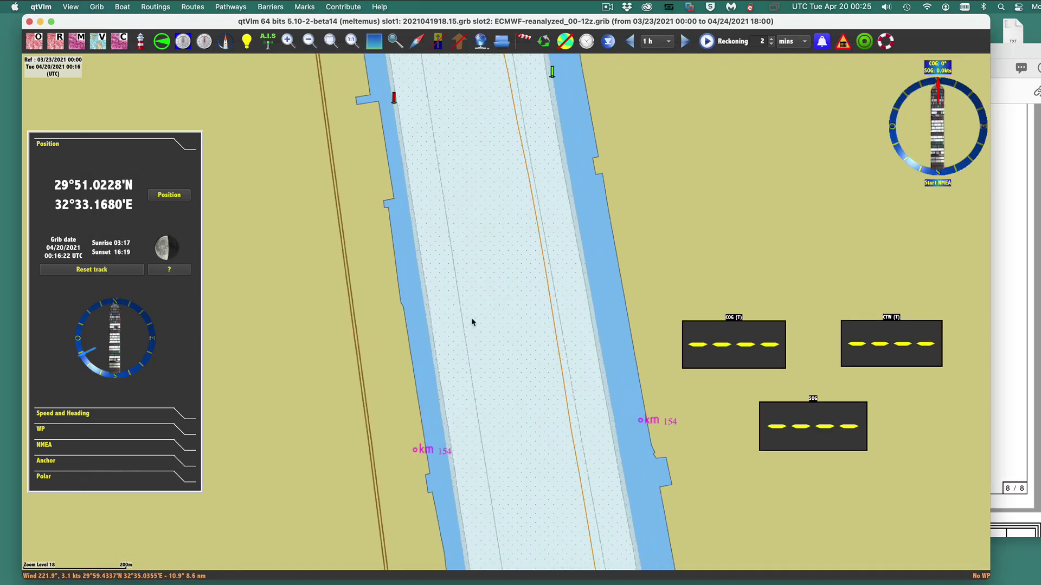
{"action": "scroll", "coordinate": [473, 322], "scroll_direction": "up", "scroll_amount": 3}
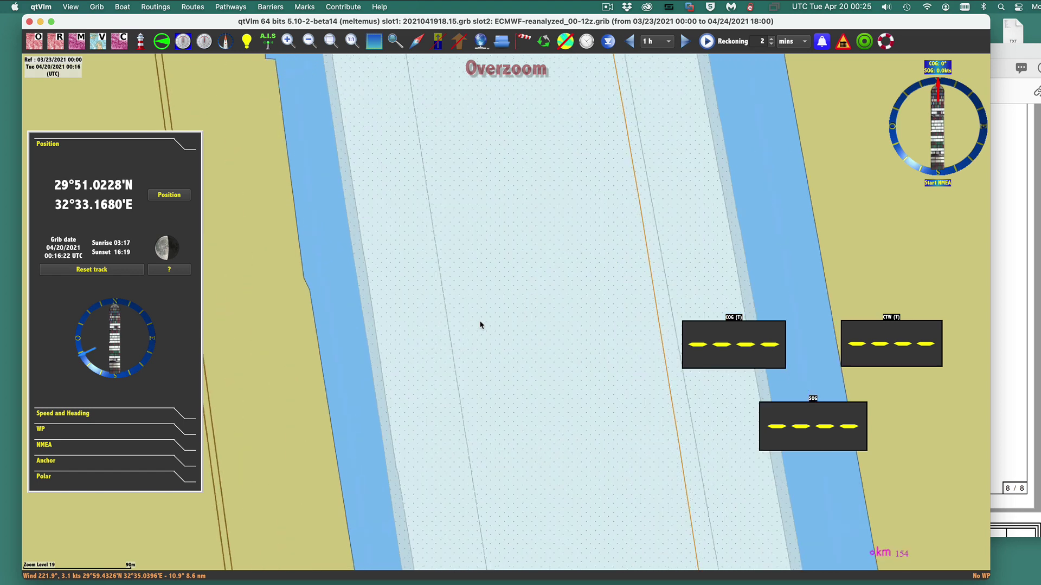
{"action": "scroll", "coordinate": [479, 324], "scroll_direction": "up", "scroll_amount": 2}
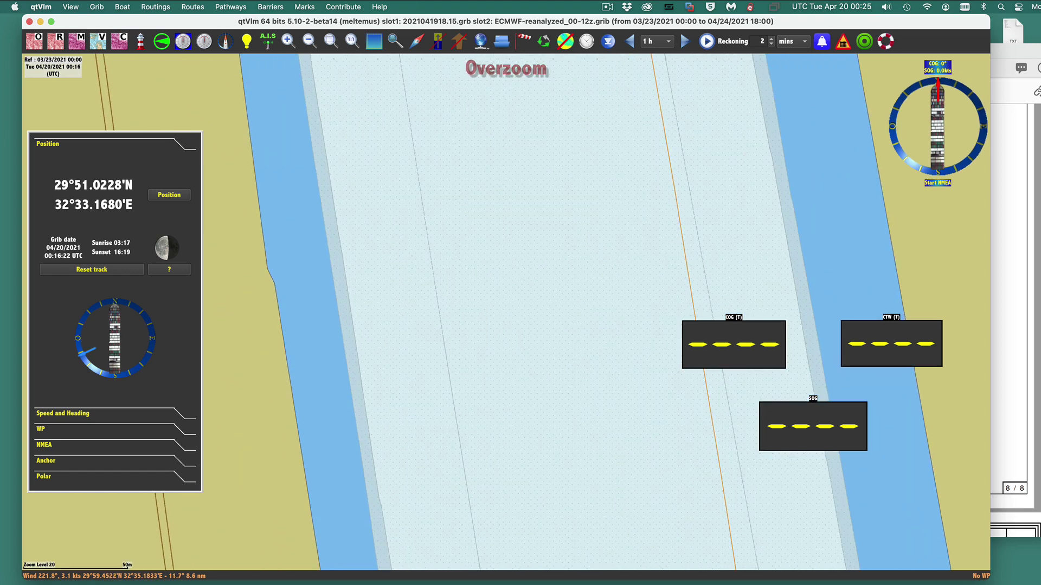
Switch to InDesign and examine how the canal profile in SC cross section 154.7.indd lines up with the chart's depth areas.
{"action": "key", "text": "super+Tab"}
{"action": "left_click_drag", "start_coordinate": [1040, 142], "coordinate": [342, 55]}
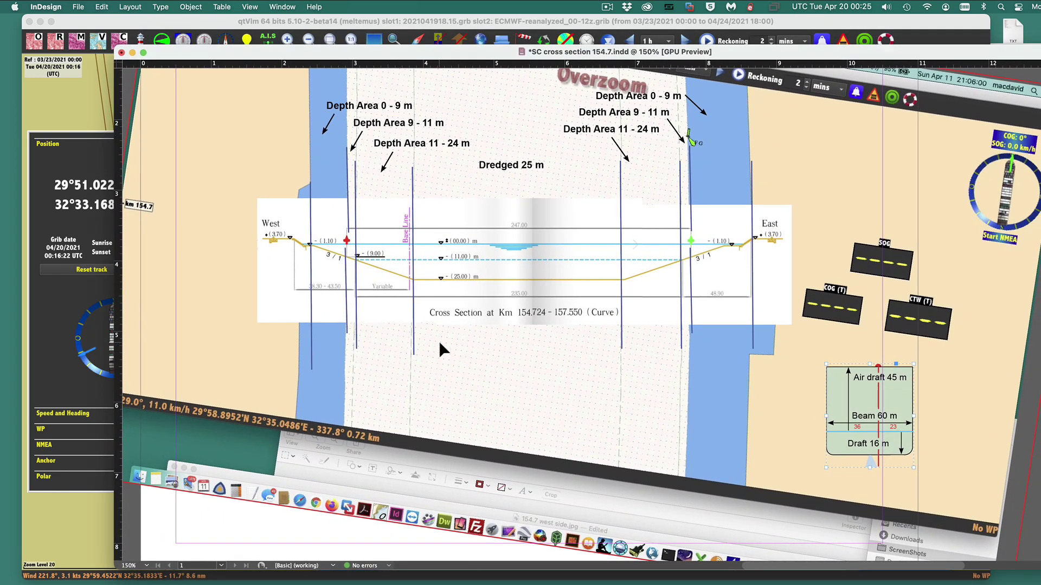
{"action": "key", "text": "super+equal"}
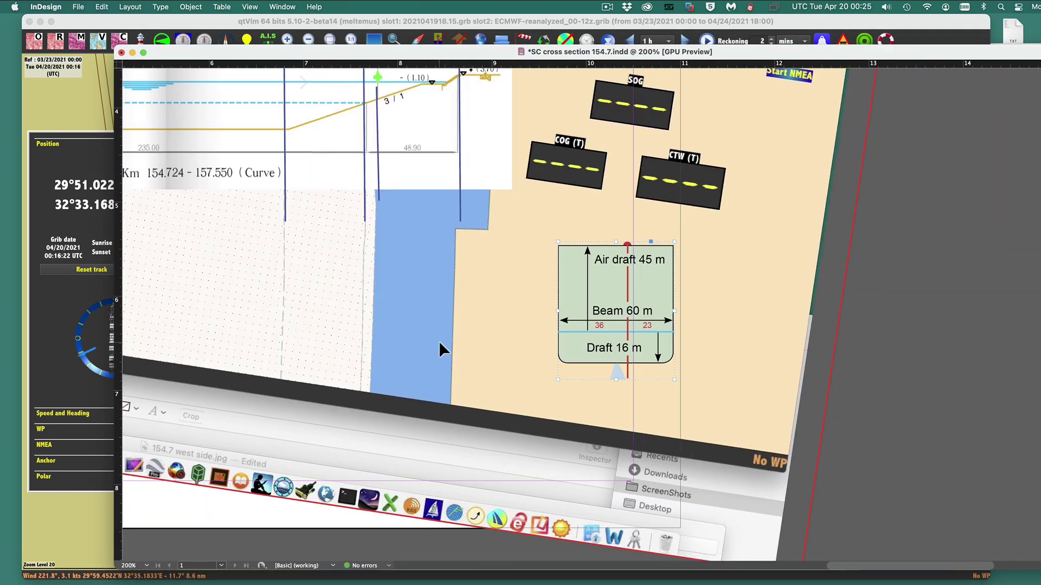
{"action": "scroll", "coordinate": [437, 340], "scroll_direction": "down", "scroll_amount": 3}
{"action": "mouse_move", "coordinate": [373, 292]}
{"action": "left_mouse_down"}
{"action": "mouse_move", "coordinate": [495, 367]}
{"action": "mouse_move", "coordinate": [661, 420]}
{"action": "mouse_move", "coordinate": [697, 421]}
{"action": "mouse_move", "coordinate": [675, 445]}
{"action": "mouse_move", "coordinate": [666, 425]}
{"action": "mouse_move", "coordinate": [634, 425]}
{"action": "left_mouse_up"}
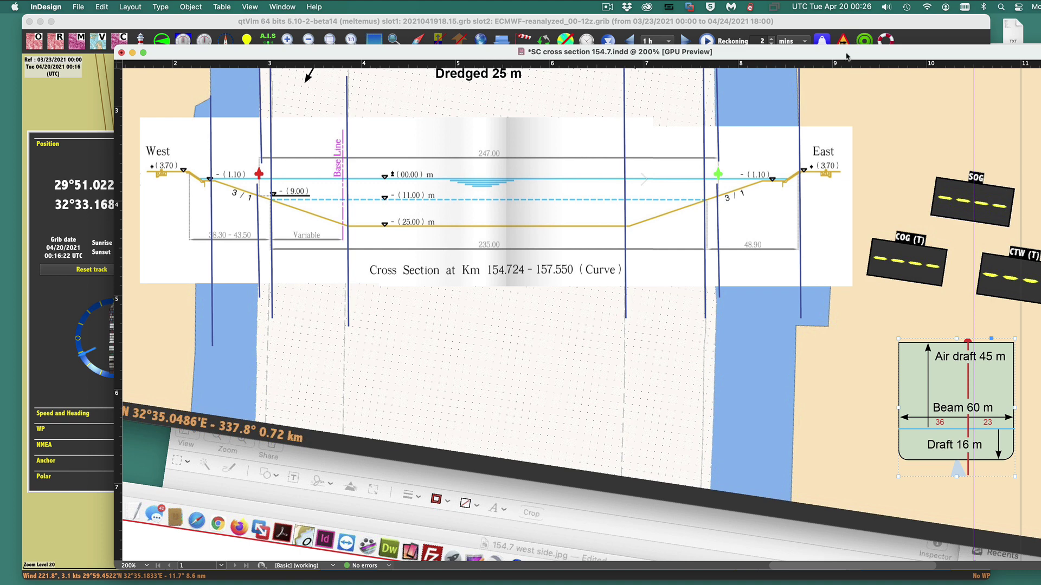
{"action": "left_click_drag", "start_coordinate": [847, 55], "coordinate": [781, 51]}
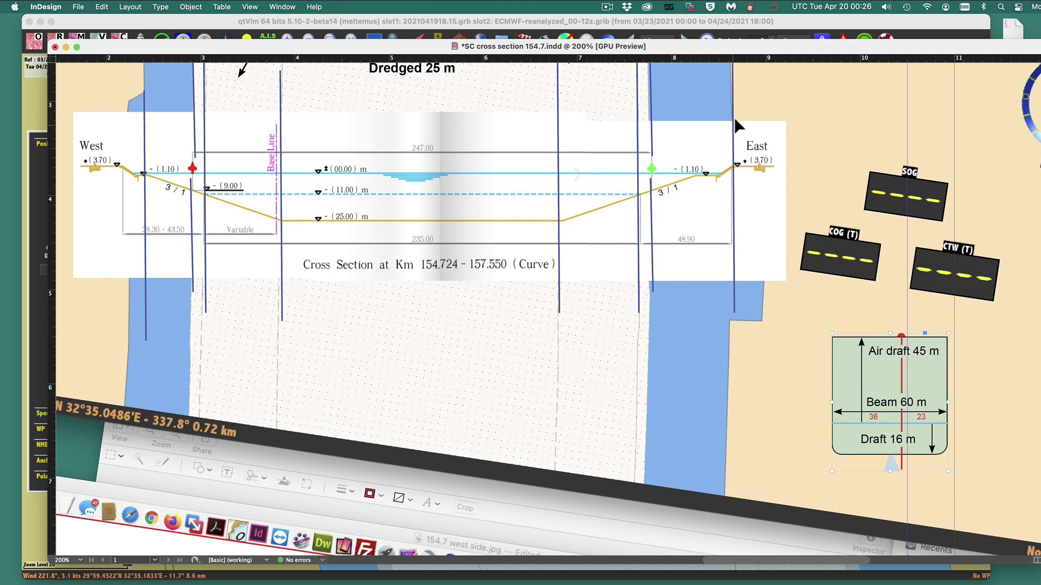
{"action": "scroll", "coordinate": [714, 189], "scroll_direction": "up", "scroll_amount": 1}
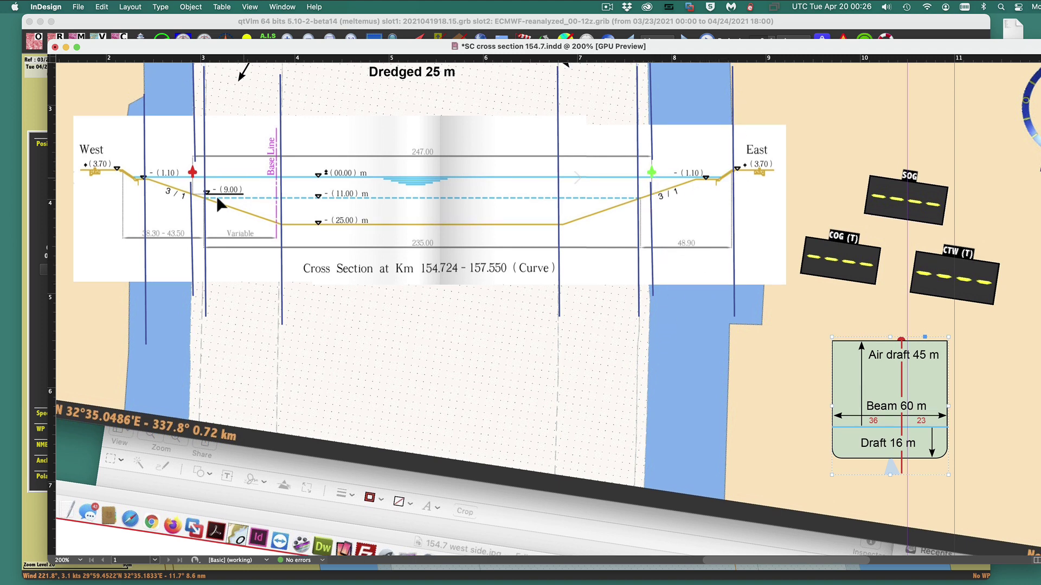
{"action": "left_click", "coordinate": [192, 172]}
{"action": "left_click_drag", "start_coordinate": [260, 47], "coordinate": [368, 193]}
{"action": "key", "text": "super+m"}
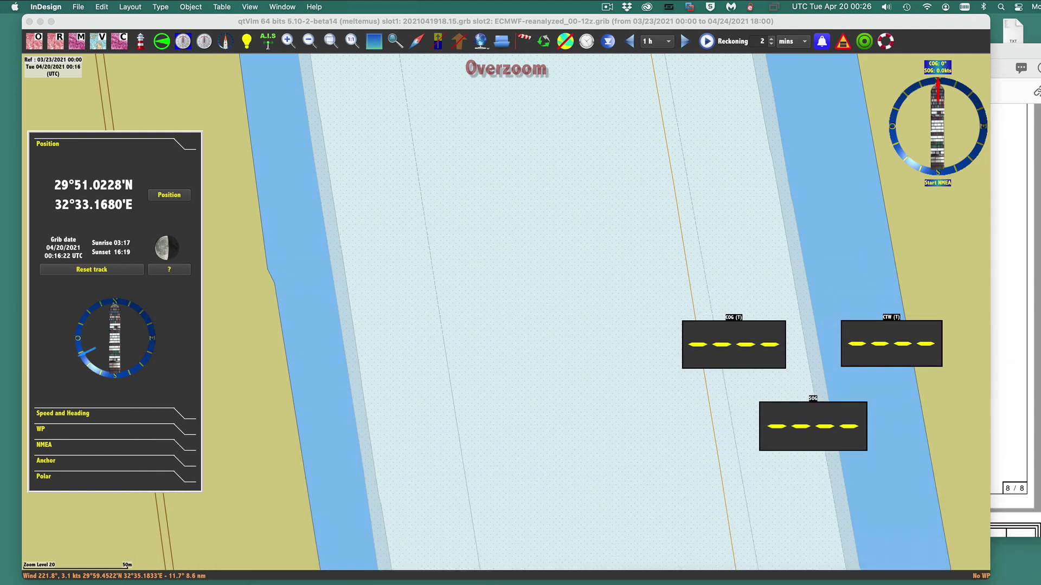
Query the vector chart elements of the blue area just east of the green buoy in qtVlm.
{"action": "left_click", "coordinate": [666, 350]}
{"action": "left_click_drag", "start_coordinate": [666, 350], "coordinate": [664, 447]}
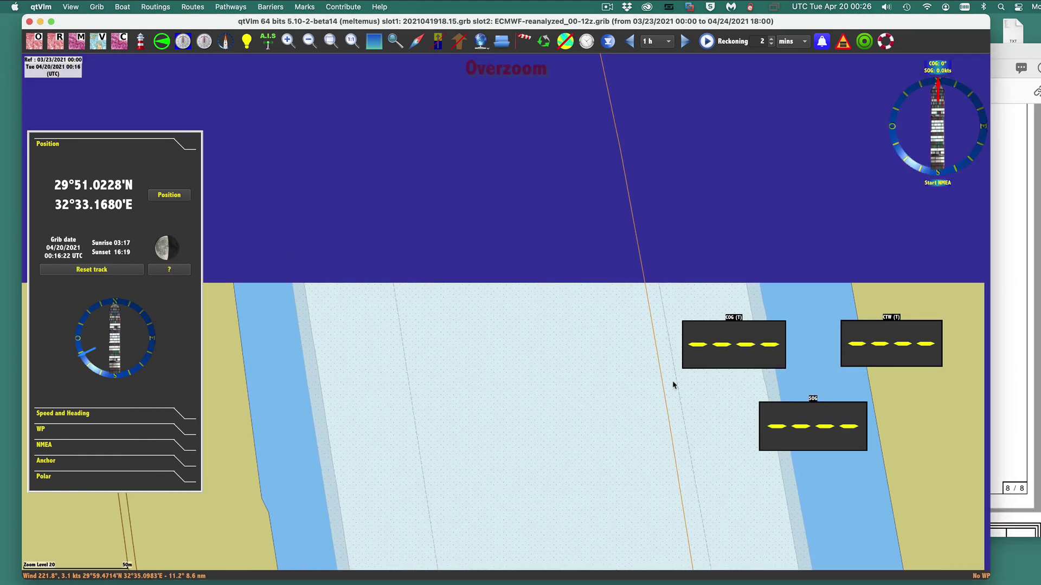
{"action": "left_click_drag", "start_coordinate": [594, 242], "coordinate": [632, 466]}
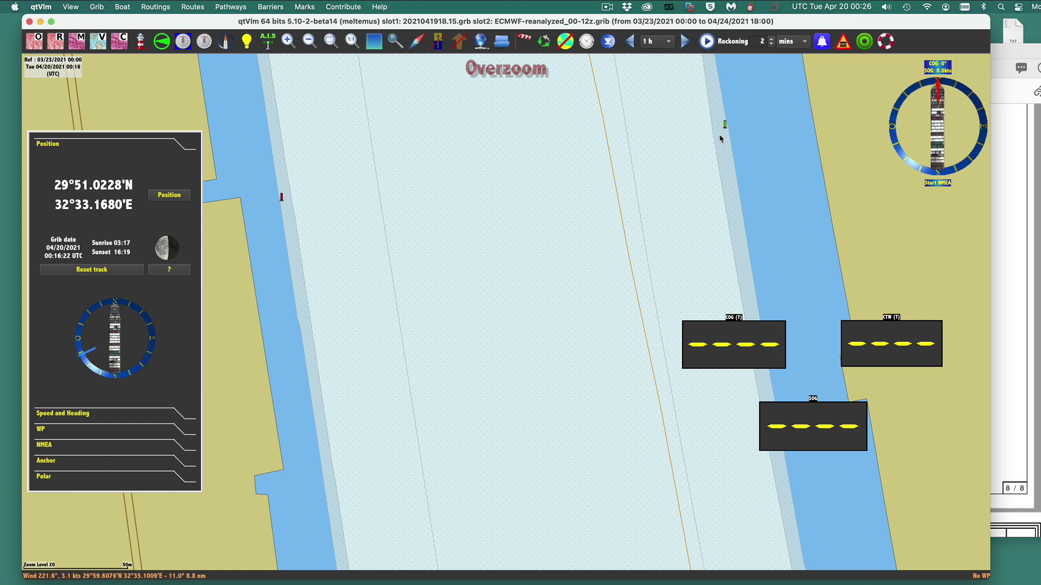
{"action": "right_click", "coordinate": [747, 128]}
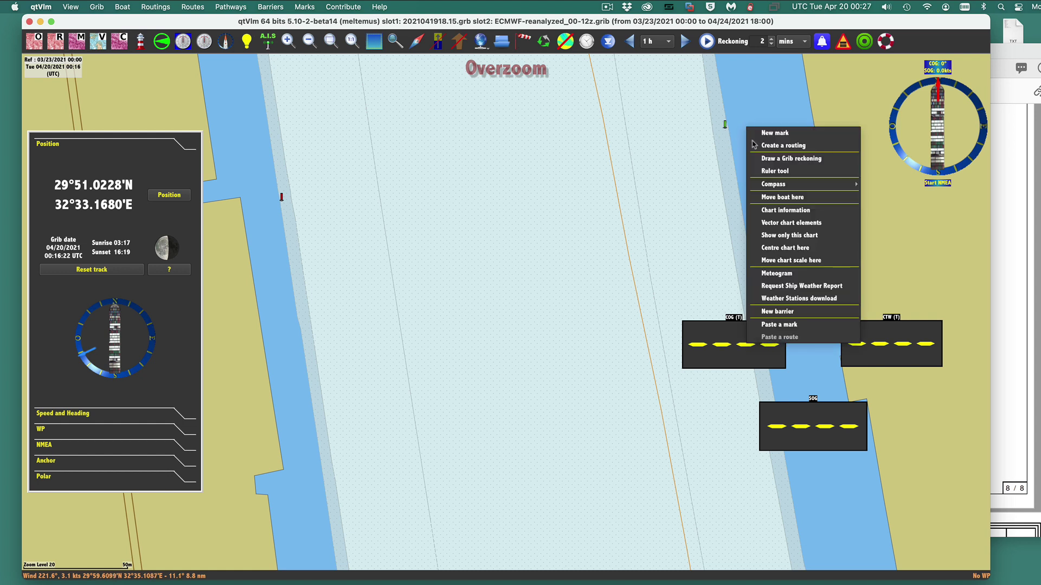
{"action": "left_click", "coordinate": [792, 223]}
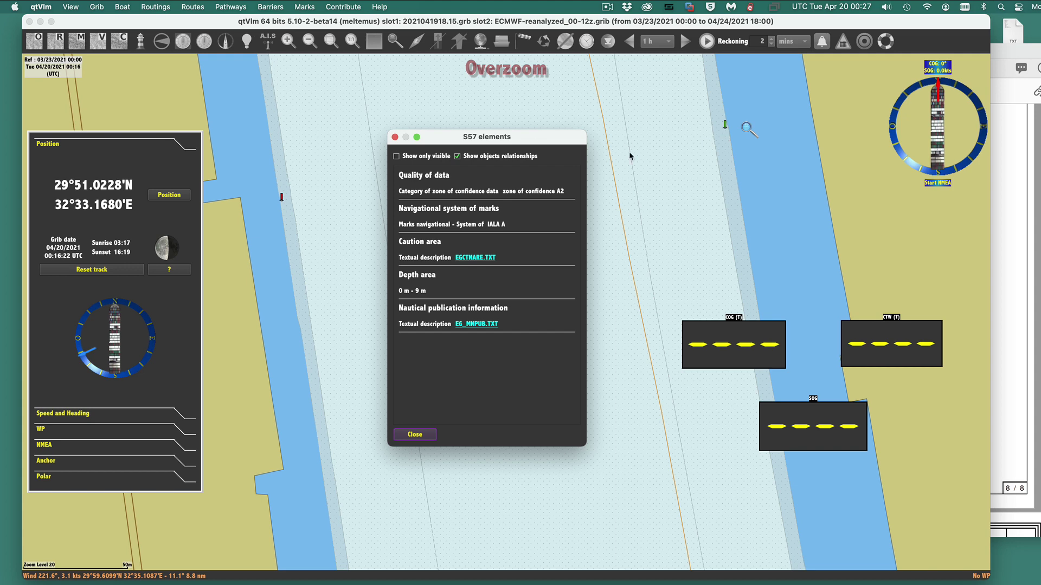
{"action": "left_click", "coordinate": [421, 434]}
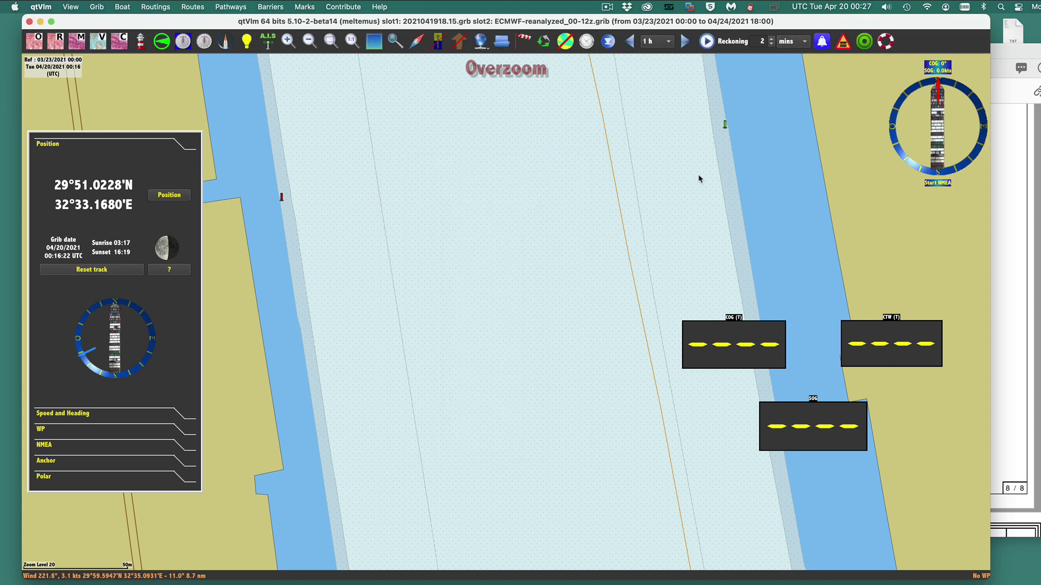
Query the vector chart elements of the narrow grey strip just south of the green buoy.
{"action": "right_click", "coordinate": [721, 152]}
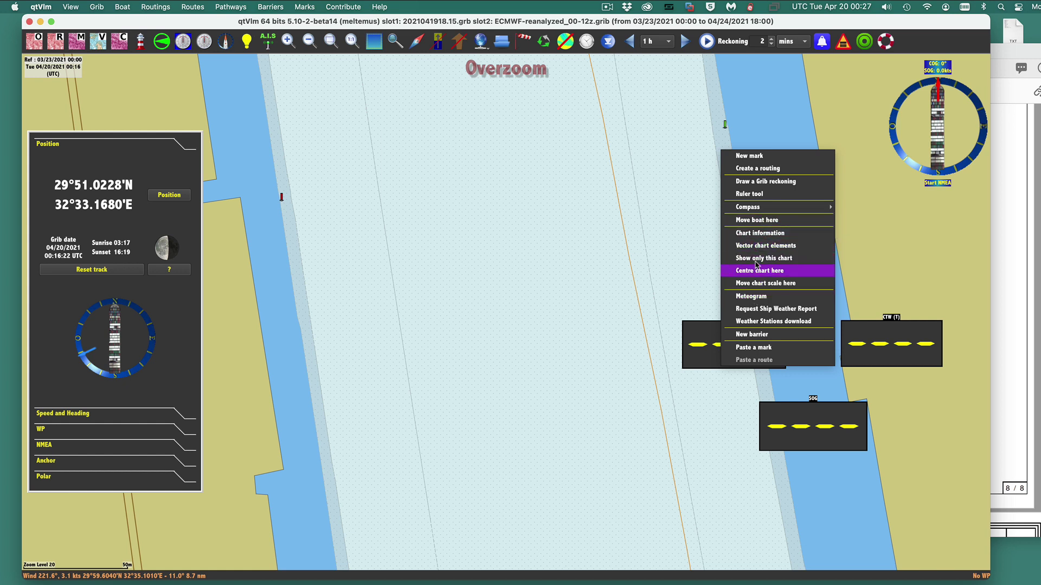
{"action": "left_click", "coordinate": [741, 248]}
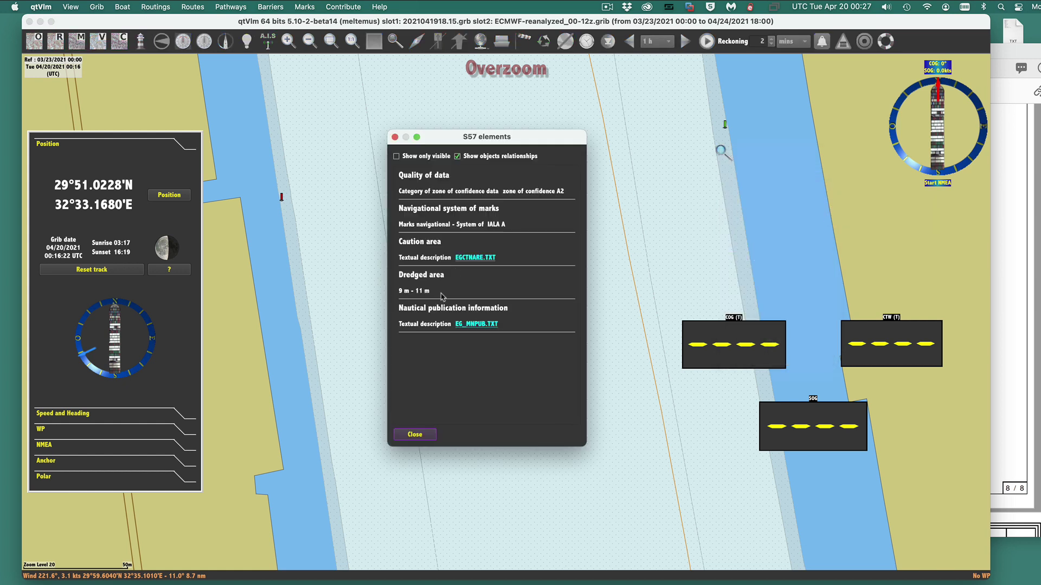
{"action": "left_click", "coordinate": [394, 138]}
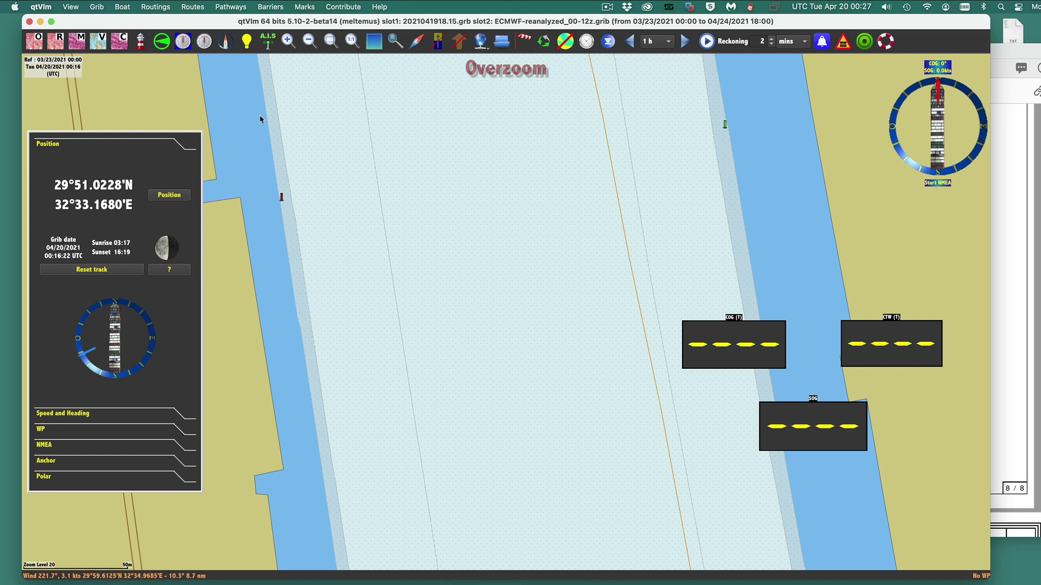
Bring Rules of Navigation.pdf back into view, and switch to SC cross section 154.7.indd in InDesign.
{"action": "left_click", "coordinate": [1012, 56]}
{"action": "left_click_drag", "start_coordinate": [1012, 55], "coordinate": [866, 54]}
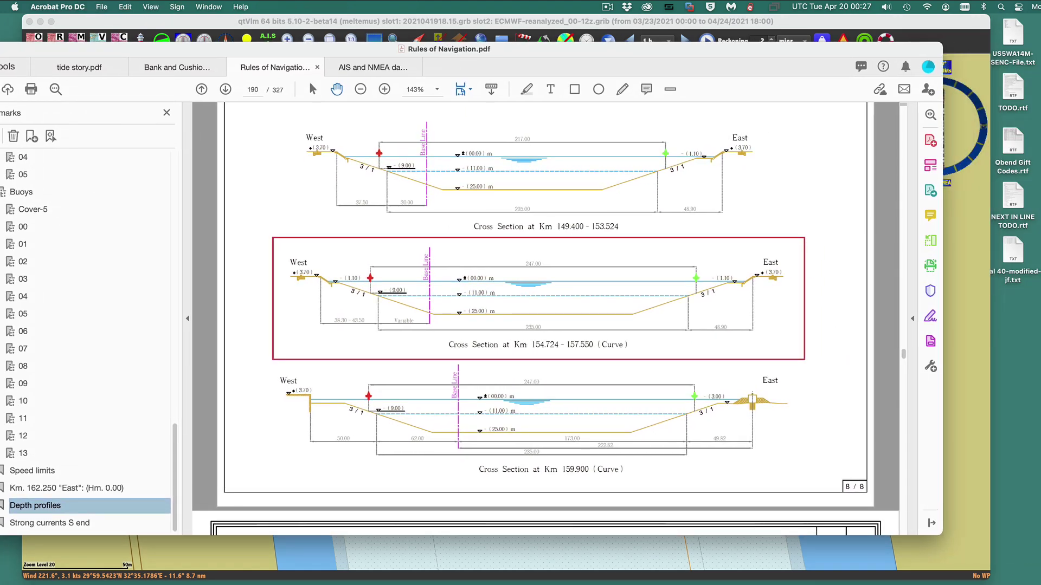
{"action": "left_click_drag", "start_coordinate": [967, 584], "coordinate": [465, 69]}
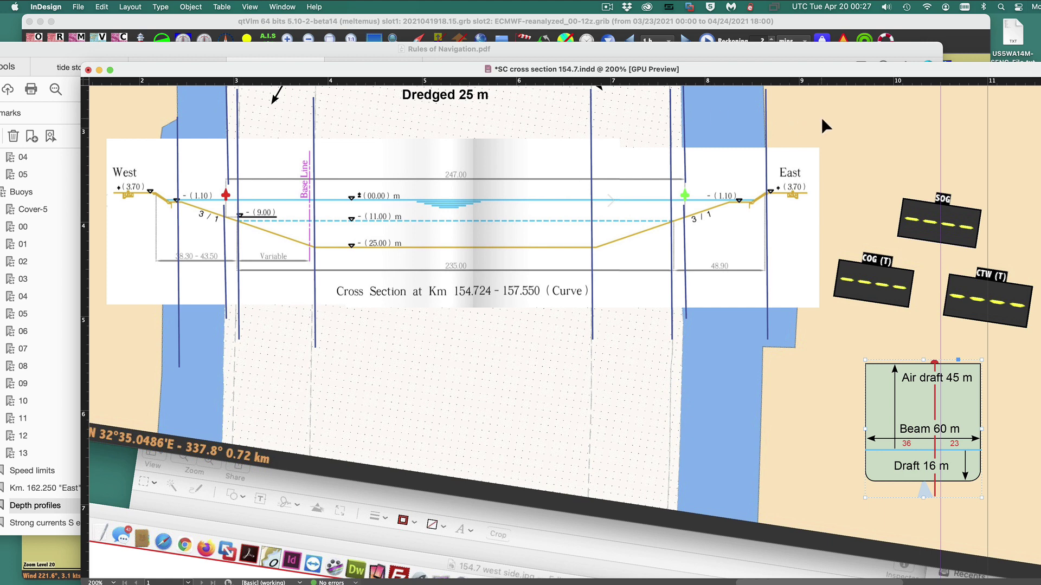
Move the ship outline onto the eastern half of the canal cross section, with its waterline at the 00.00 m level.
{"action": "scroll", "coordinate": [665, 368], "scroll_direction": "up", "scroll_amount": 1}
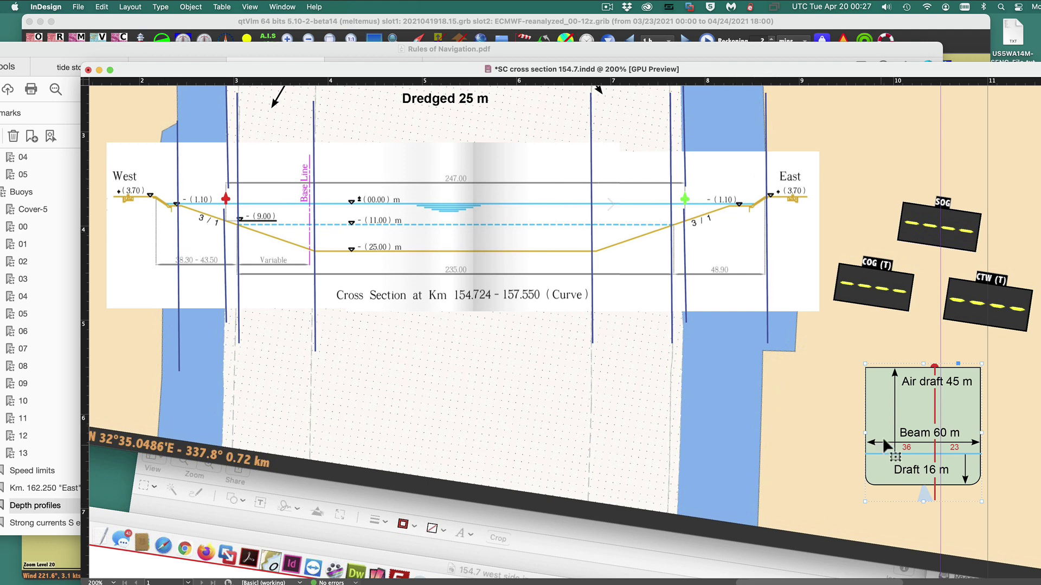
{"action": "left_click_drag", "start_coordinate": [915, 398], "coordinate": [548, 158]}
{"action": "key", "text": "Up"}
{"action": "key", "text": "Up"}
{"action": "key", "text": "Up"}
{"action": "key", "text": "Up"}
{"action": "key", "text": "Up"}
{"action": "key", "text": "Up"}
{"action": "key", "text": "Up"}
{"action": "key", "text": "Up"}
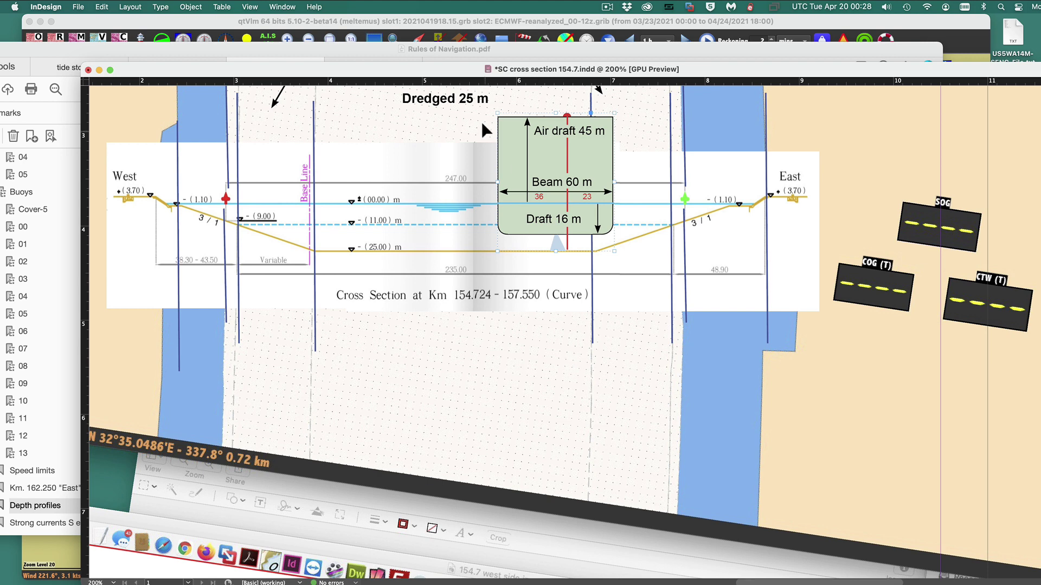
Minimize the InDesign and Acrobat documents and view the wider canal stretch around km 153 on the qtVlm chart.
{"action": "left_click_drag", "start_coordinate": [435, 70], "coordinate": [428, 70]}
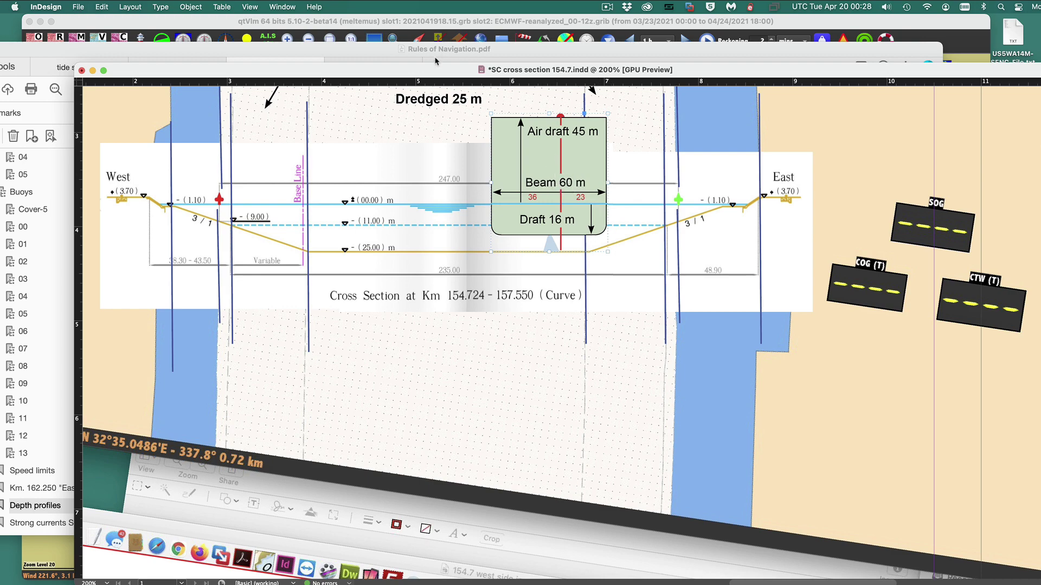
{"action": "key", "text": "super+m"}
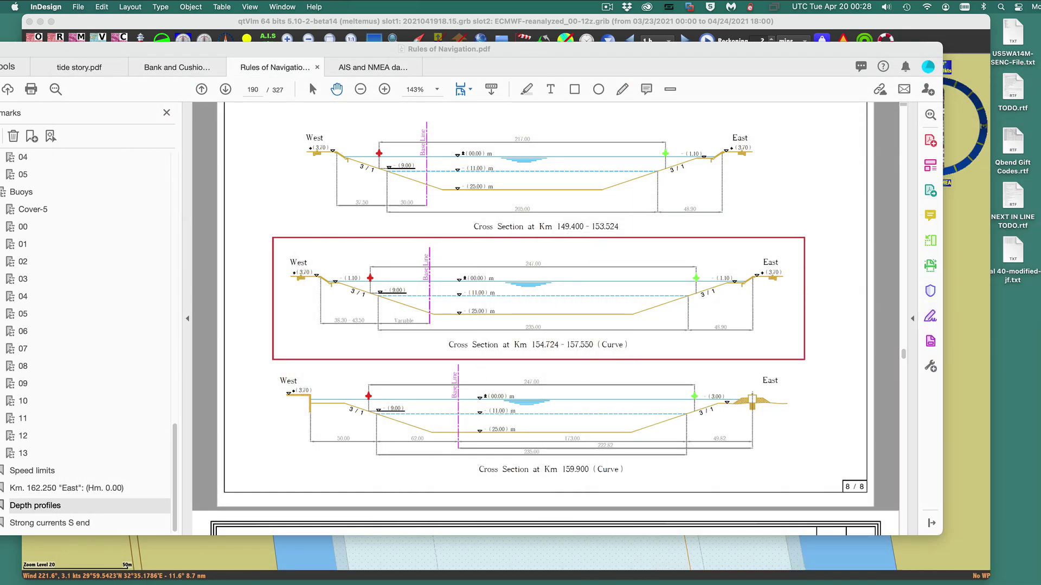
{"action": "key", "text": "super+m"}
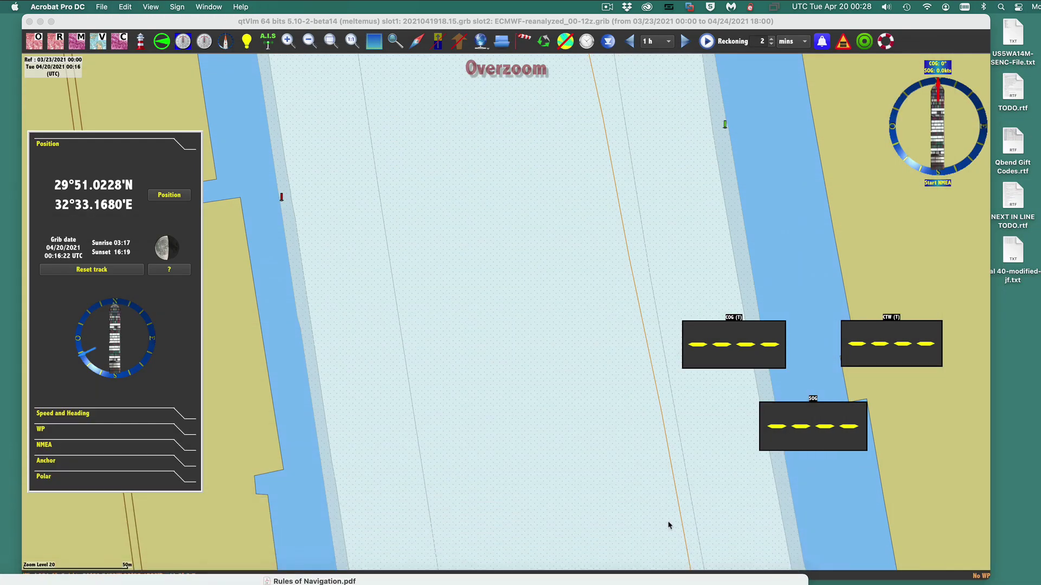
{"action": "scroll", "coordinate": [662, 460], "scroll_direction": "down", "scroll_amount": 2}
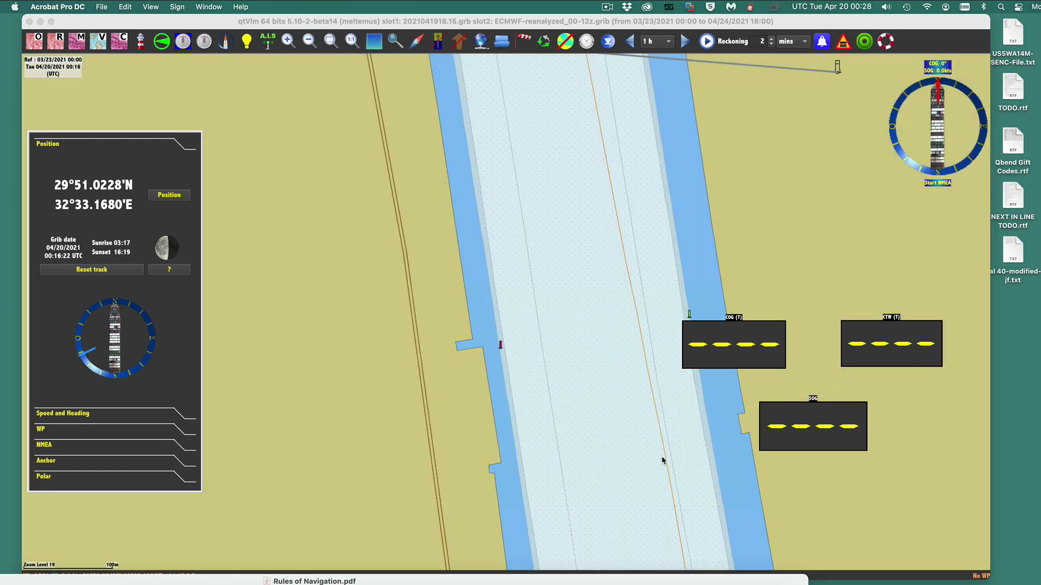
{"action": "scroll", "coordinate": [662, 460], "scroll_direction": "down", "scroll_amount": 1}
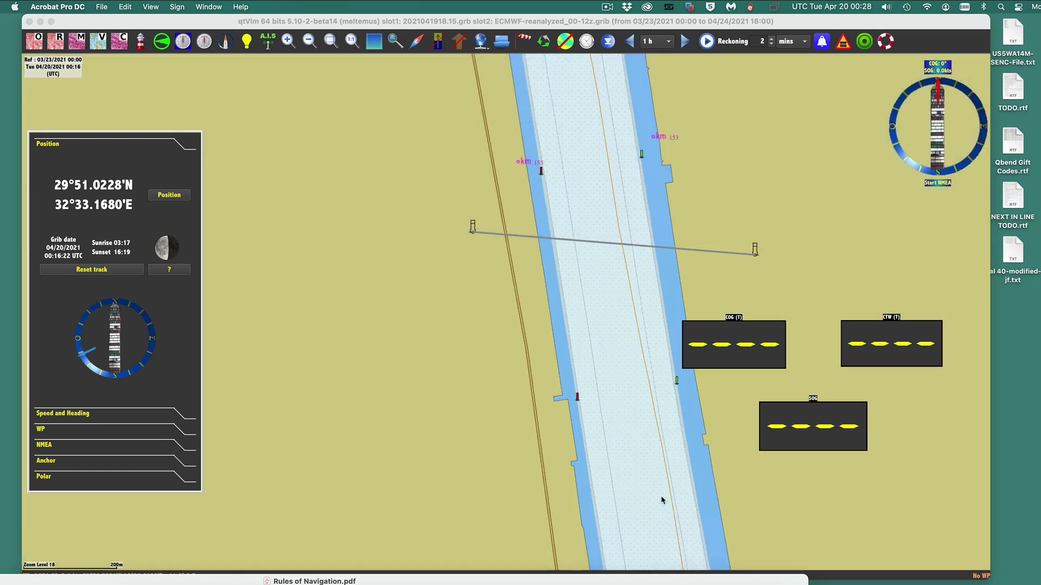
Examine the canal stretch from the km 153 marks south to the km 154 marks on the chart.
{"action": "left_click_drag", "start_coordinate": [661, 500], "coordinate": [548, 258]}
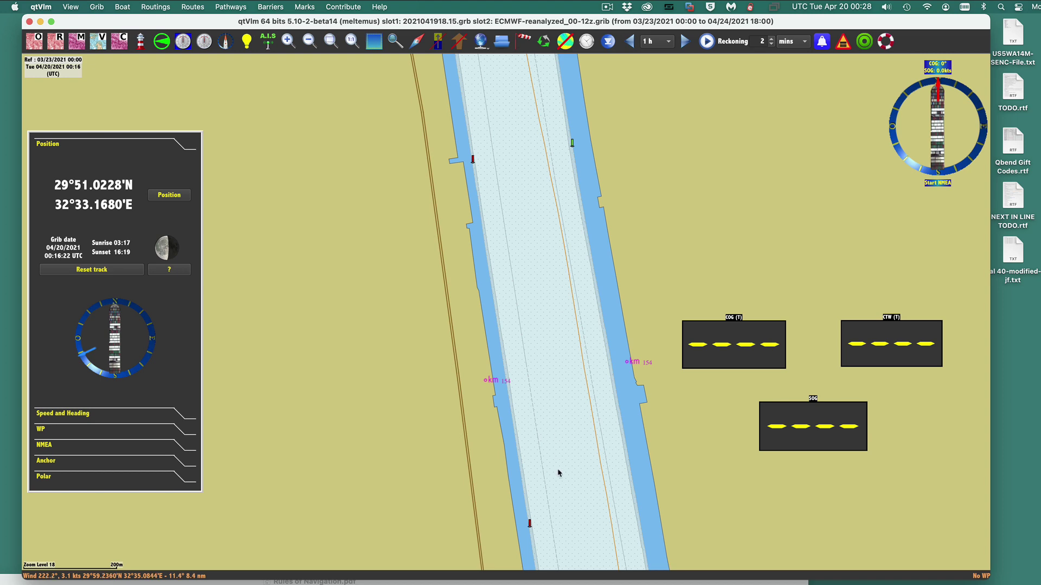
{"action": "left_click_drag", "start_coordinate": [558, 470], "coordinate": [532, 108]}
{"action": "left_click_drag", "start_coordinate": [579, 449], "coordinate": [579, 478]}
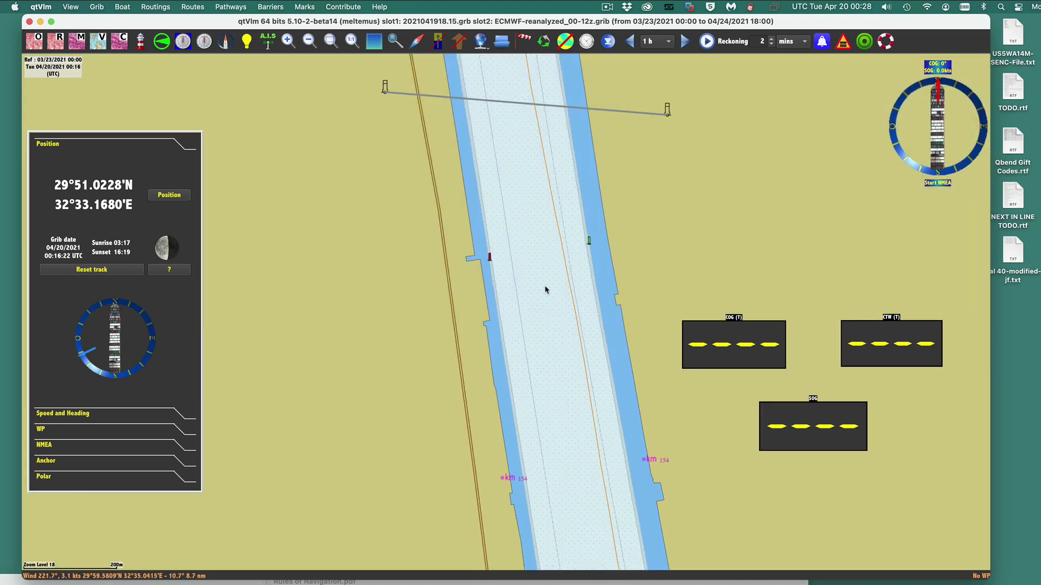
{"action": "left_click_drag", "start_coordinate": [545, 291], "coordinate": [553, 329]}
{"action": "left_click_drag", "start_coordinate": [558, 450], "coordinate": [545, 367]}
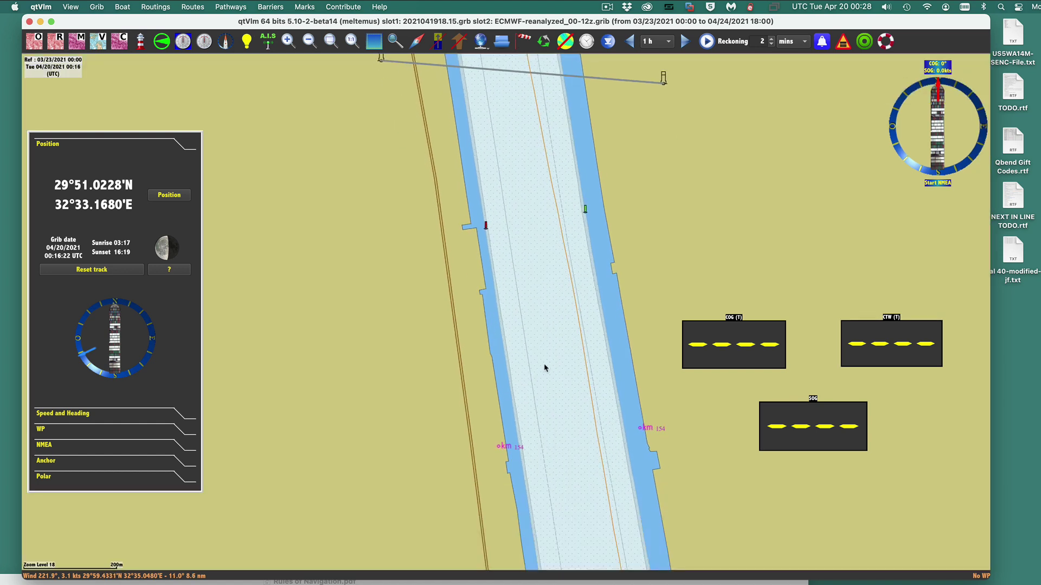
Switch to Acrobat, show Bank and Cushion.pdf, and review its notes and diagrams on ship behaviour near a bank.
{"action": "left_click", "coordinate": [607, 583]}
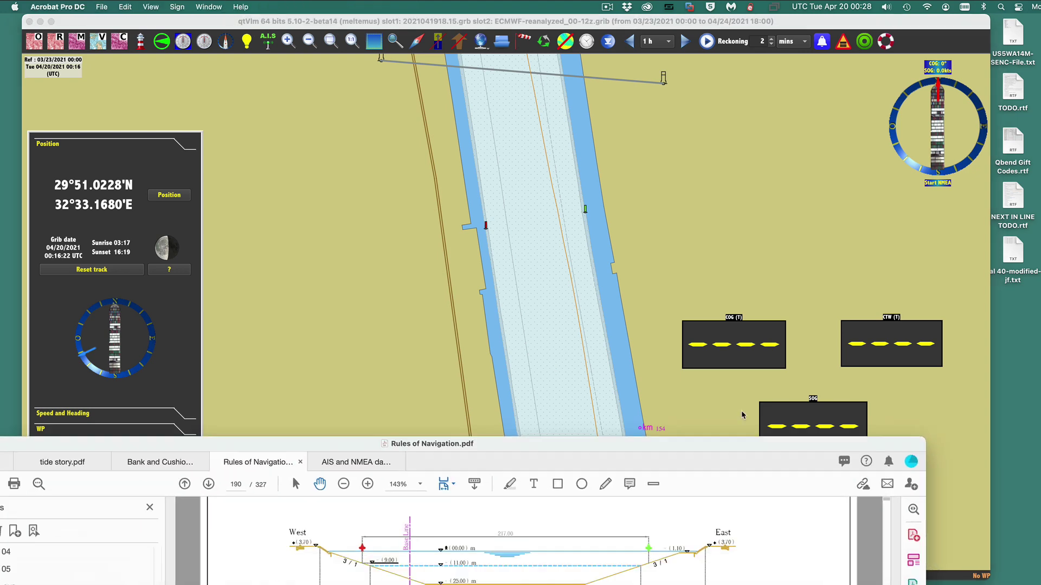
{"action": "left_click", "coordinate": [232, 105]}
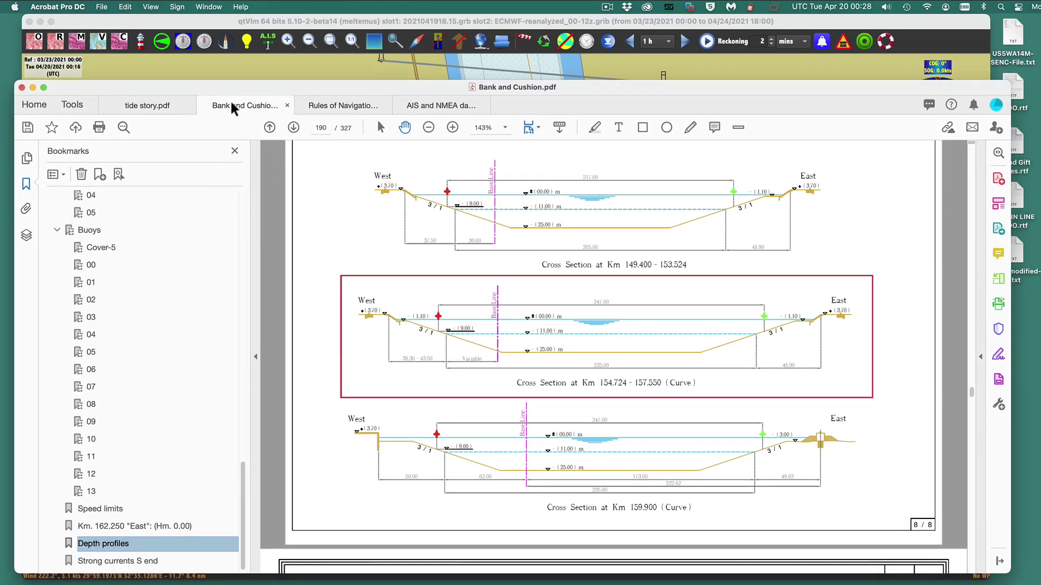
{"action": "left_click_drag", "start_coordinate": [442, 88], "coordinate": [473, 62]}
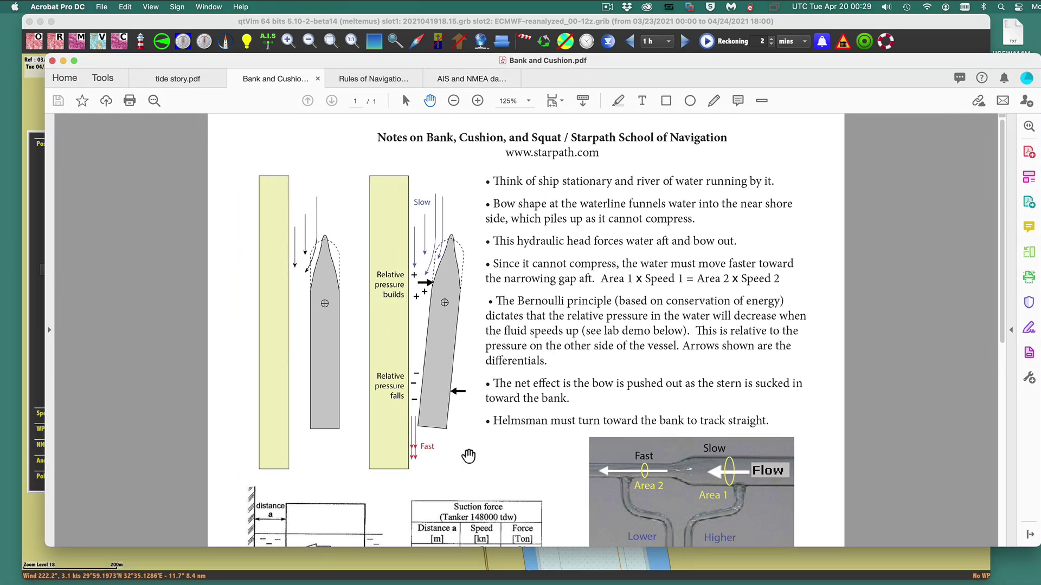
{"action": "scroll", "coordinate": [578, 355], "scroll_direction": "down", "scroll_amount": 2}
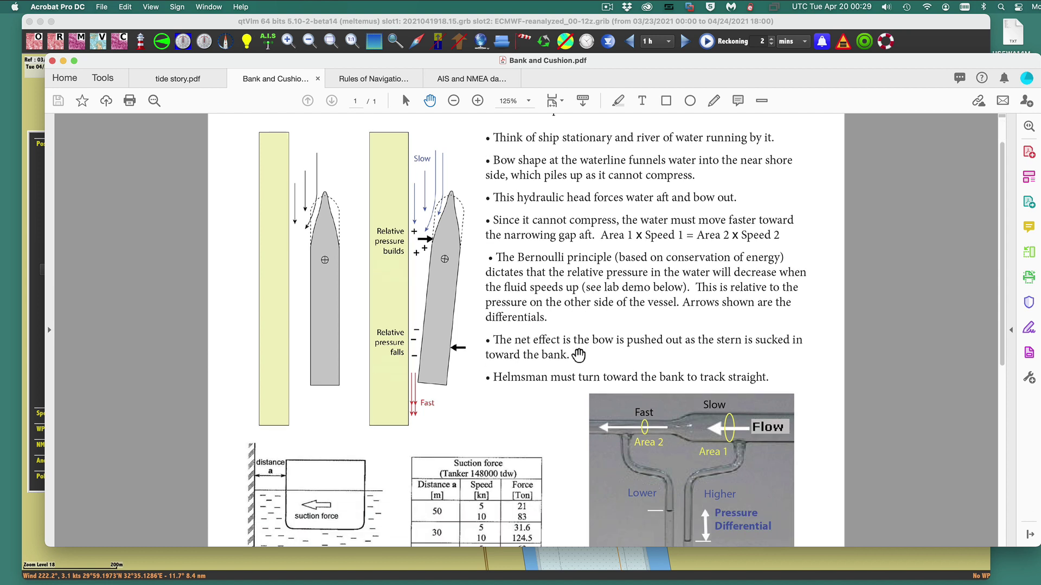
{"action": "scroll", "coordinate": [578, 355], "scroll_direction": "up", "scroll_amount": 2}
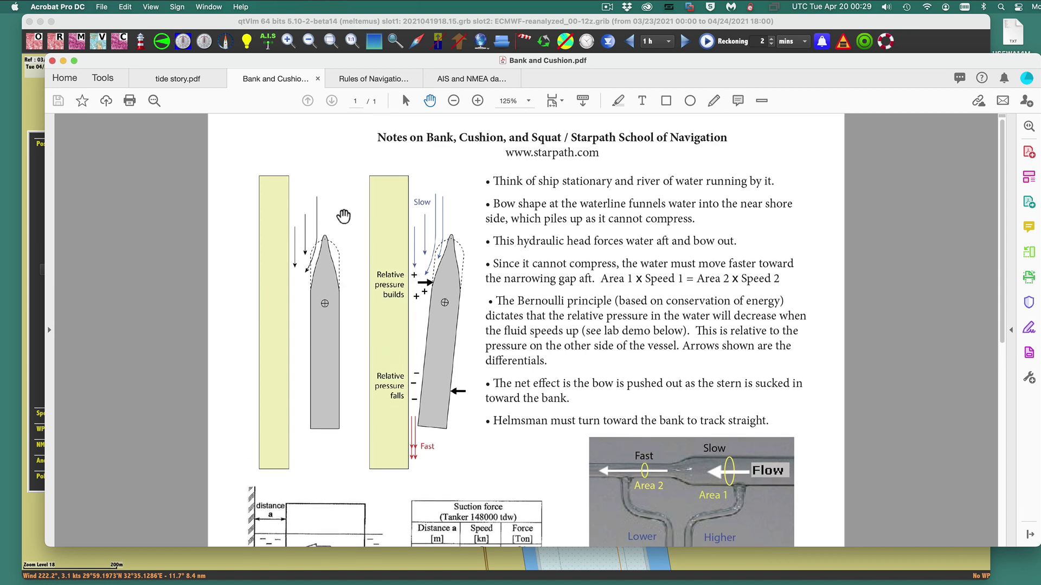